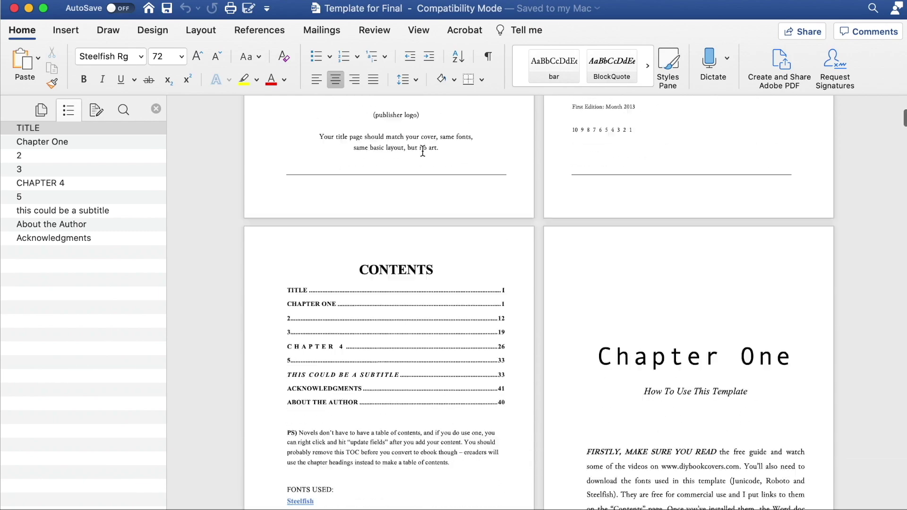
Fill in the title page with the title "COOL BOOK TITLE", the subtitle "TA-DA, she said, as if it was magic" and the author's name.
scroll(321, 175, up, 20)
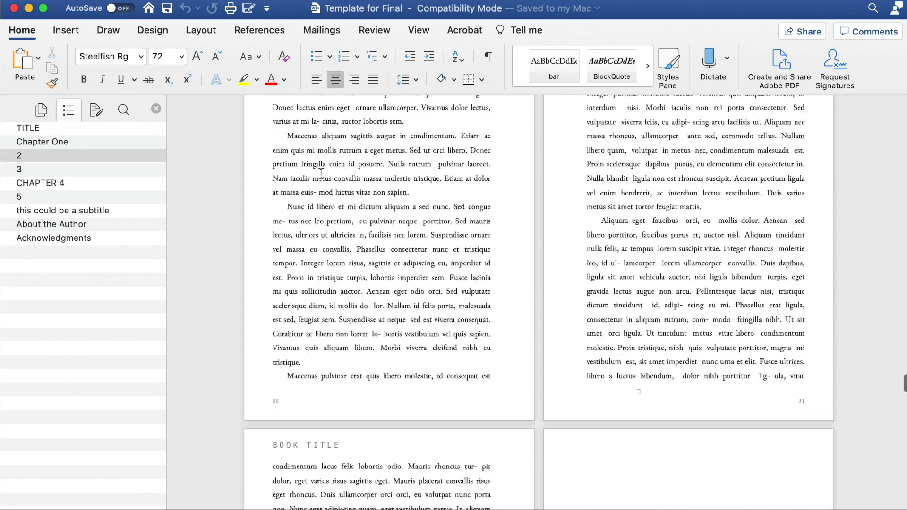
double_click(361, 285)
text(COOL BOOK TITLE)
click(380, 396)
text(TA-DA, she said, as if it was magic)
drag(434, 430, 344, 431)
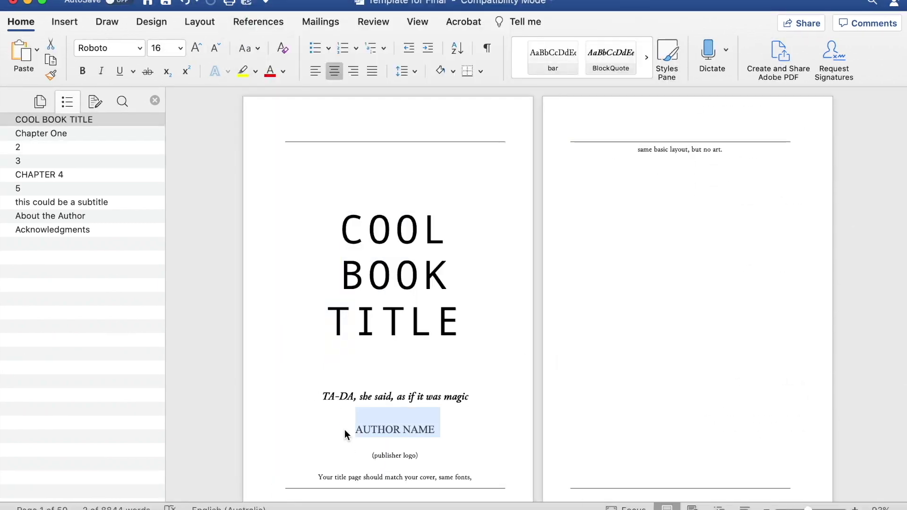
text(BETHANY ATAZADEH)
Insert a picture from a file on the title page and delete the note beginning "Your title page should match your cover".
click(64, 22)
click(126, 45)
click(174, 89)
drag(317, 478, 449, 486)
key(BackSpace)
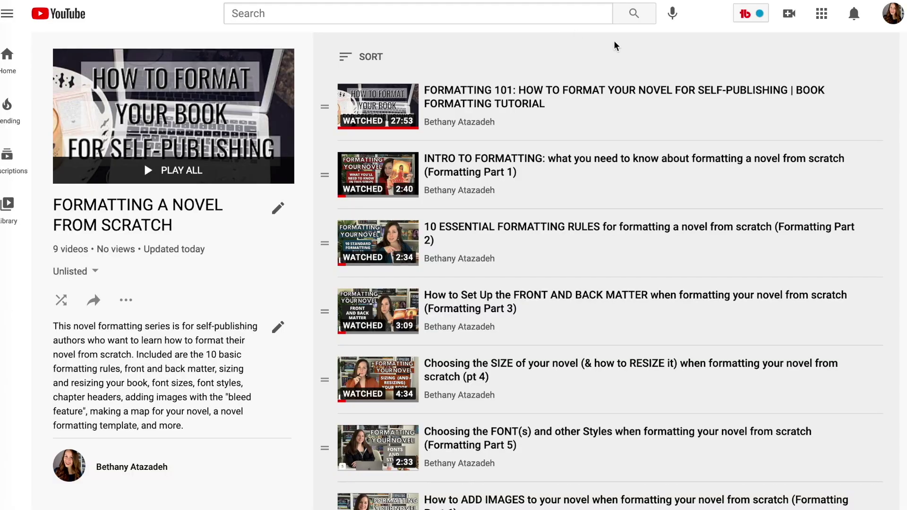
Look through the videos in the "FORMATTING A NOVEL FROM SCRATCH" playlist on YouTube.
scroll(615, 46, down, 1)
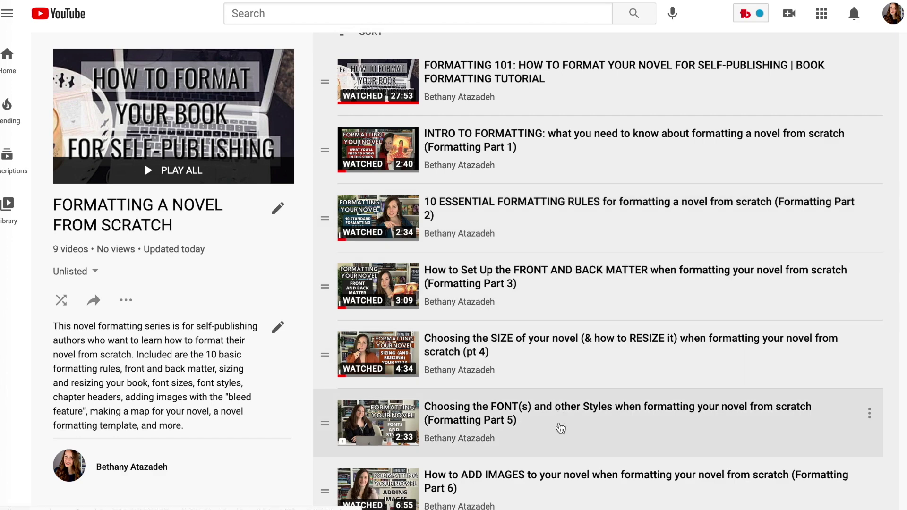
scroll(574, 504, down, 3)
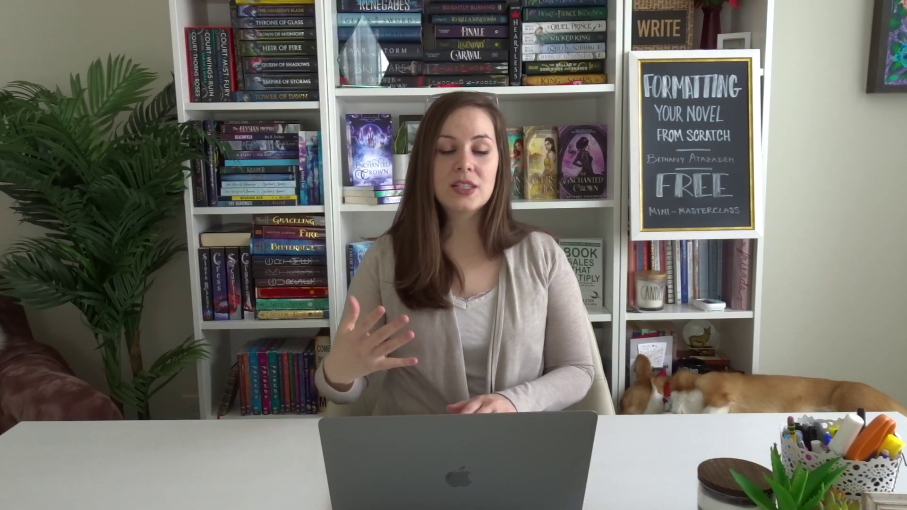
Play the video and jump through its chapters along the timeline.
click(44, 411)
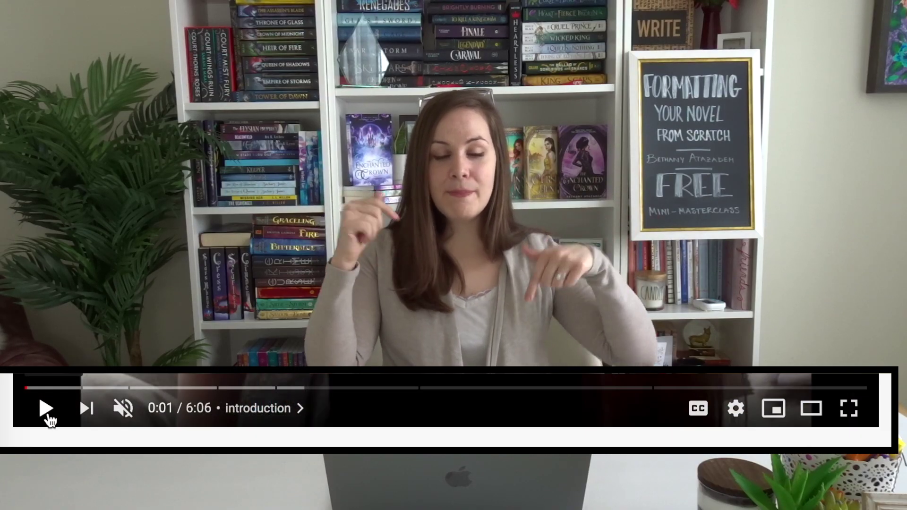
click(45, 412)
click(86, 388)
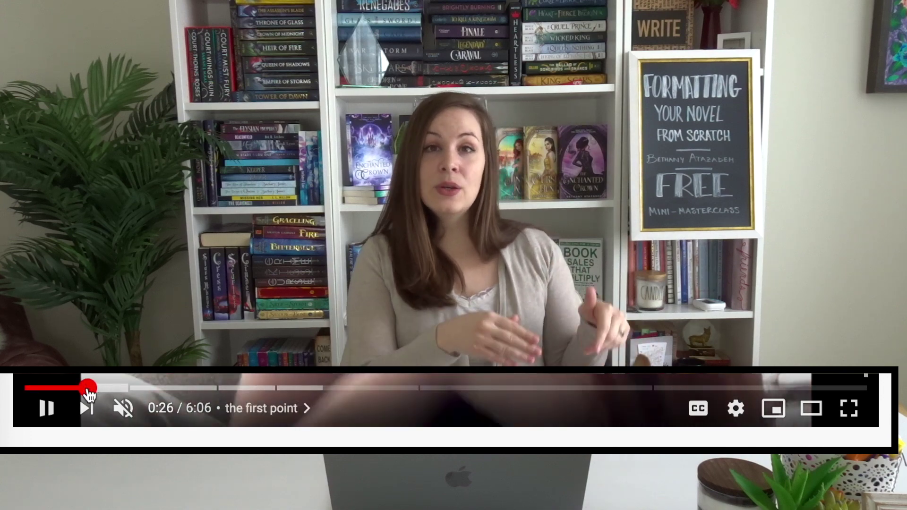
click(135, 388)
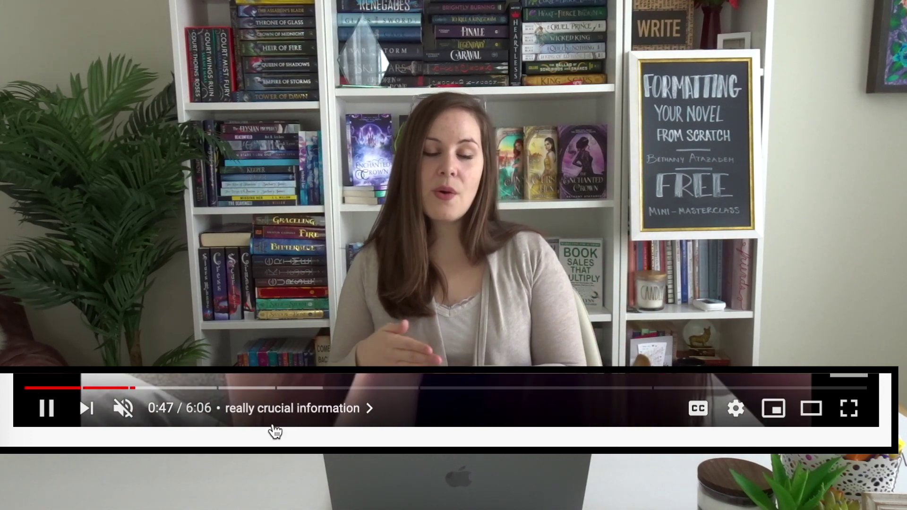
click(216, 389)
click(277, 389)
click(427, 389)
click(656, 388)
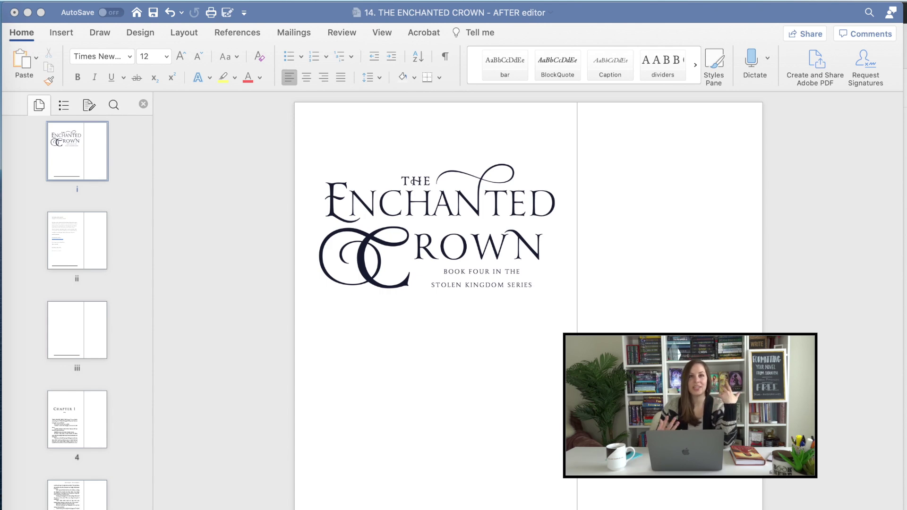
Replace the first page's title logo in the Enchanted Crown Word document with the Enchanted Crown PNG ending in "(1)" from the 10. ORIGINAL COVER ART folder.
click(463, 283)
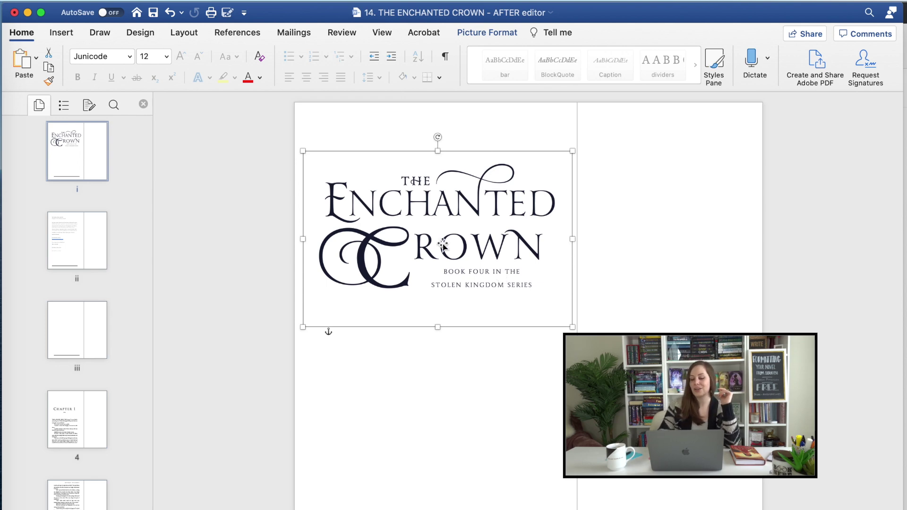
key(Delete)
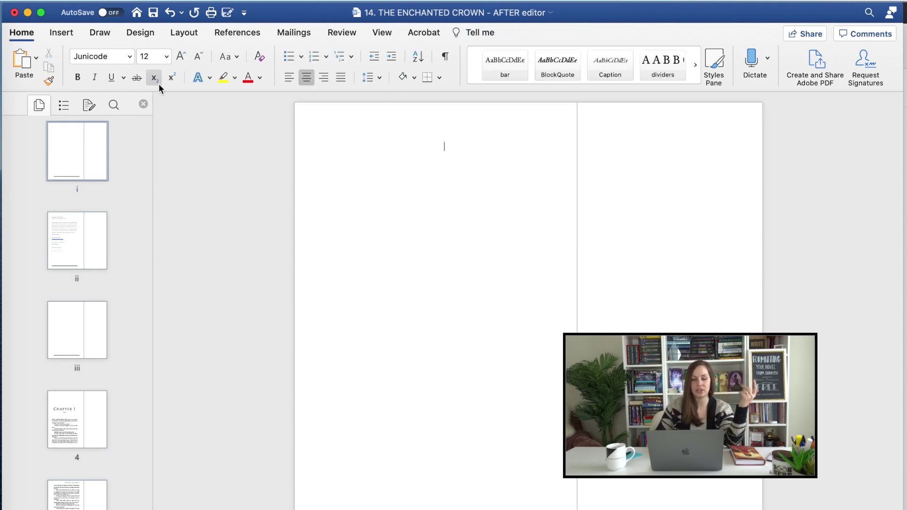
click(71, 32)
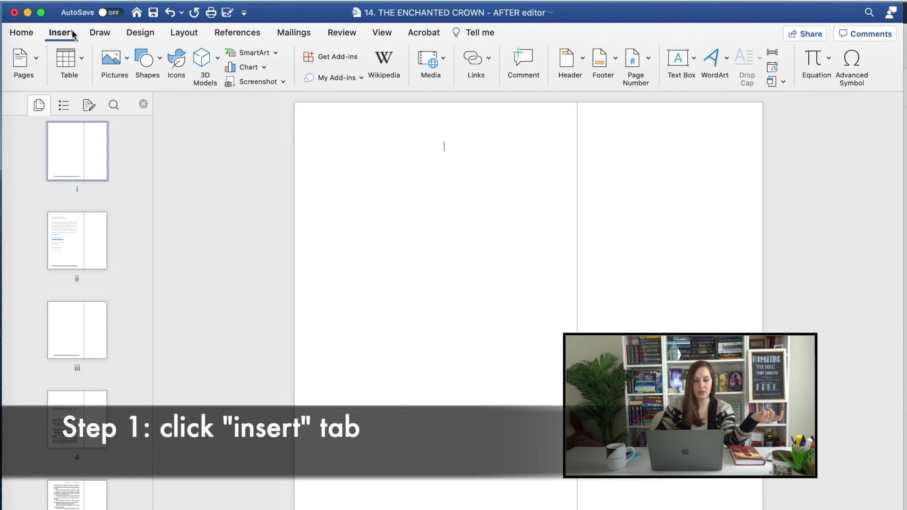
click(115, 60)
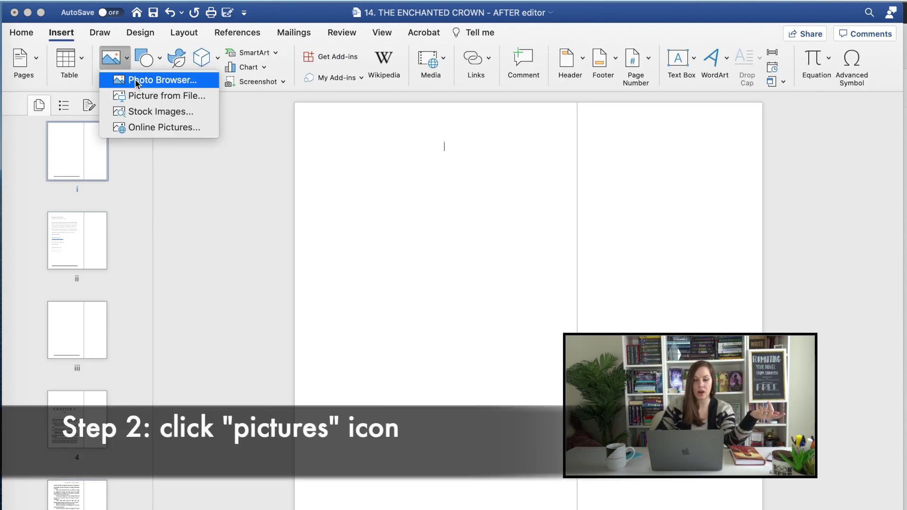
click(137, 96)
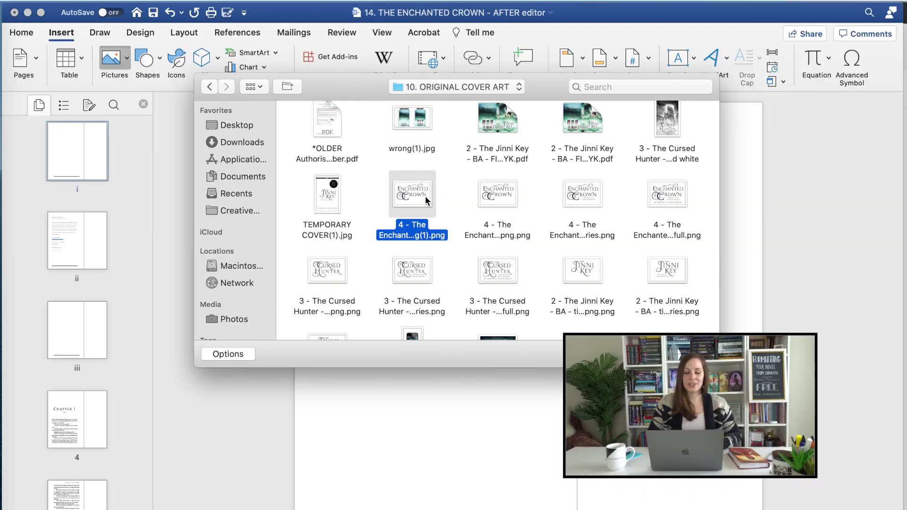
double_click(426, 200)
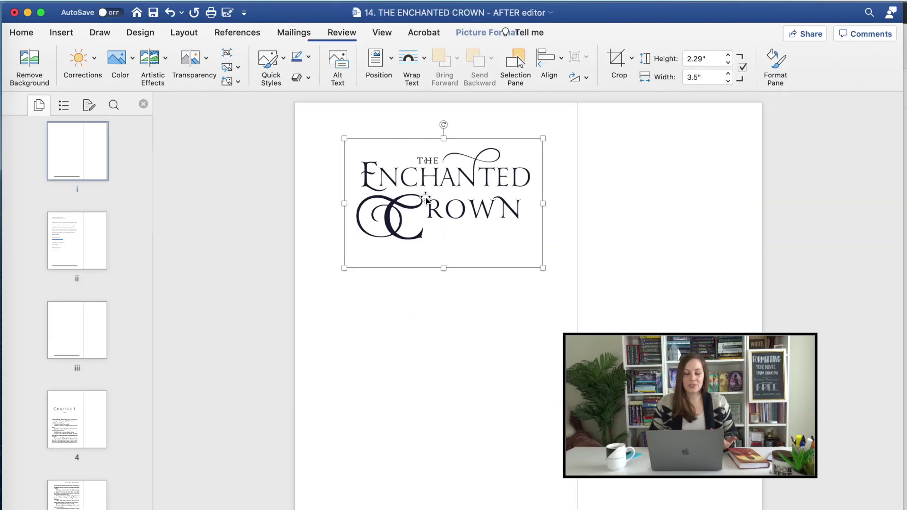
click(864, 249)
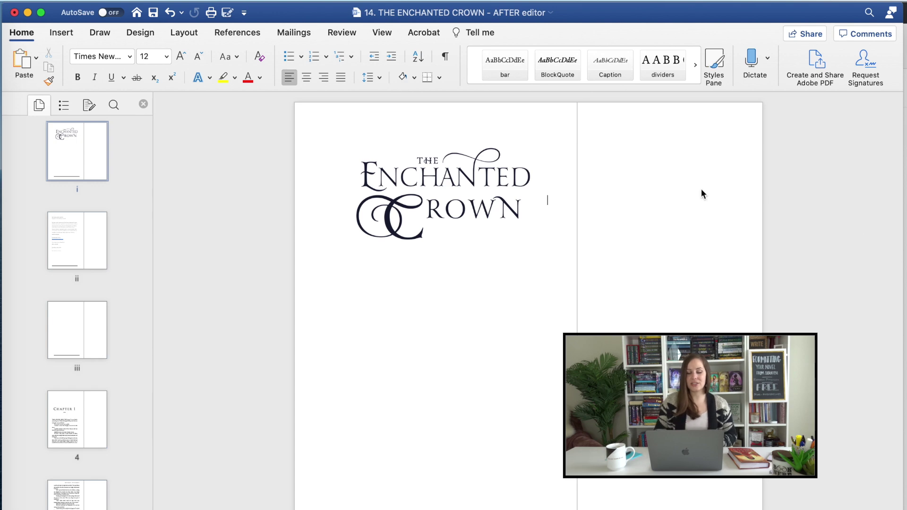
Enlarge the inserted title picture proportionally to about 4.51" wide and 2.94" high.
click(425, 232)
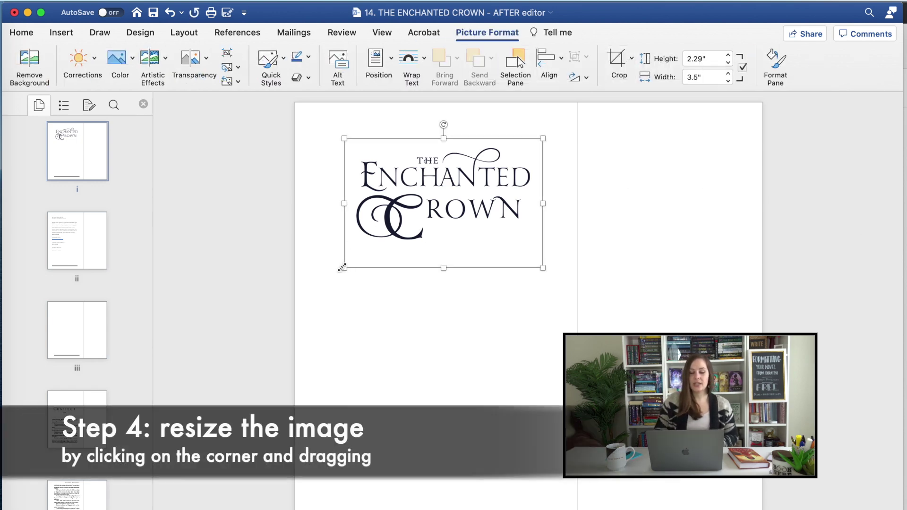
drag(341, 266, 298, 304)
drag(298, 261, 297, 263)
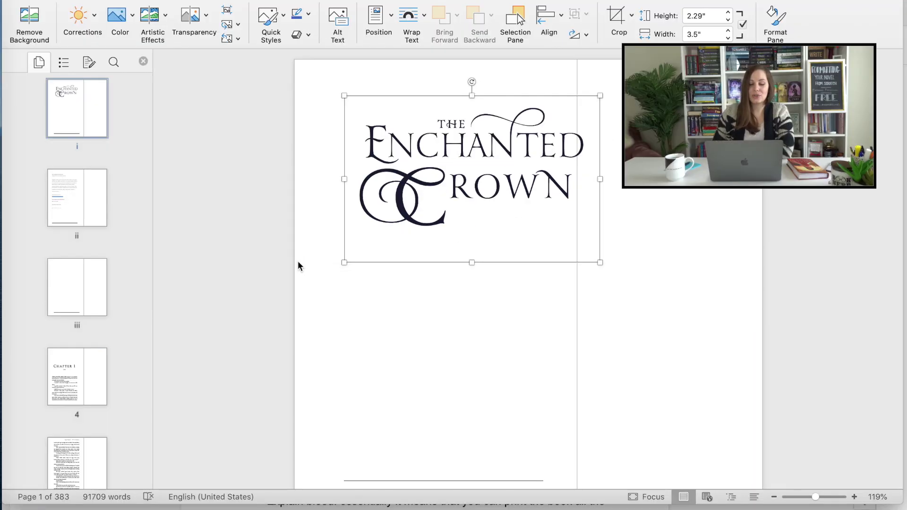
Set the title picture's text wrapping to Square and fix its position on the page.
right_click(439, 178)
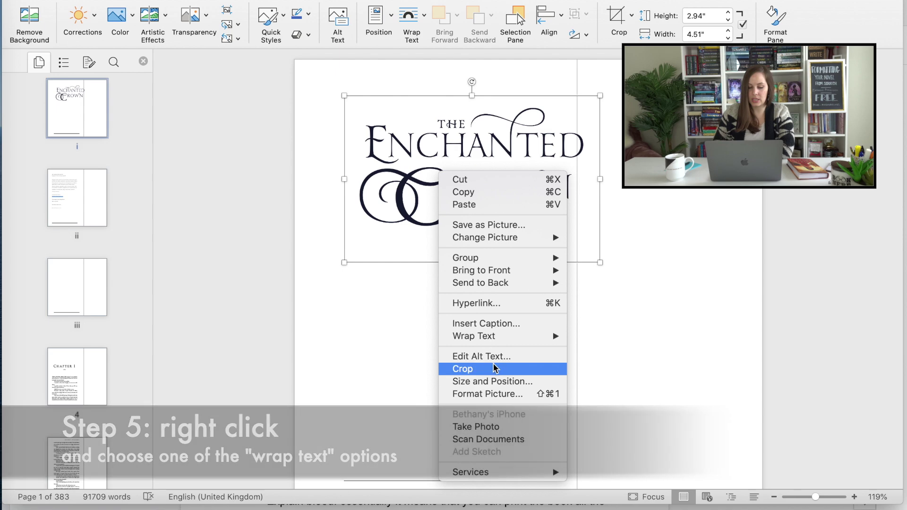
mouse_move(501, 339)
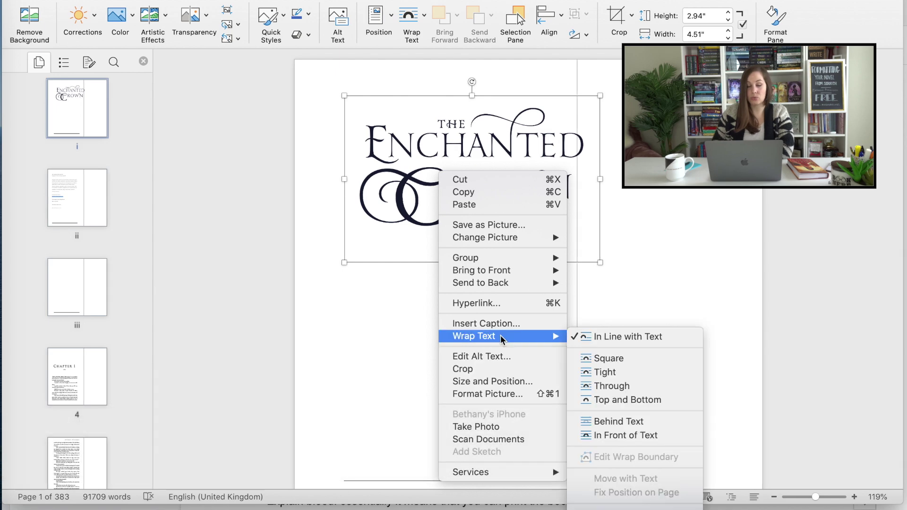
click(636, 359)
right_click(533, 194)
mouse_move(561, 358)
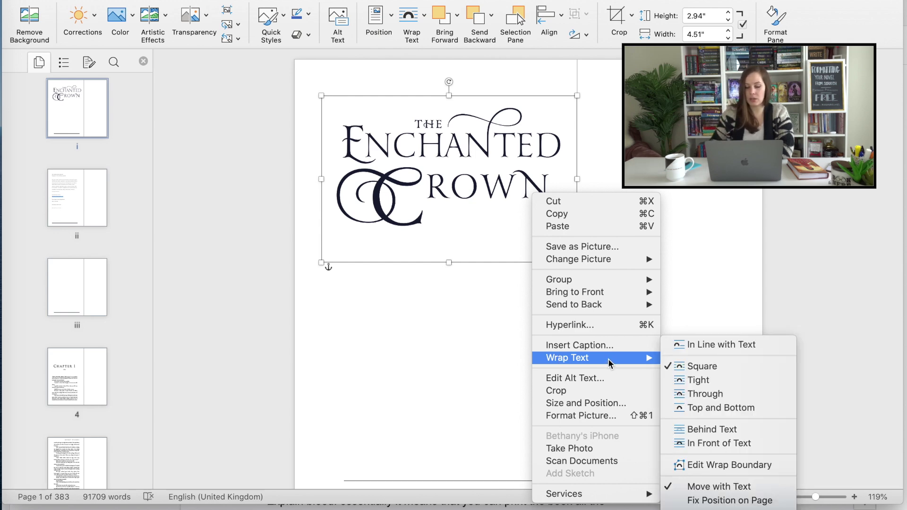
click(718, 501)
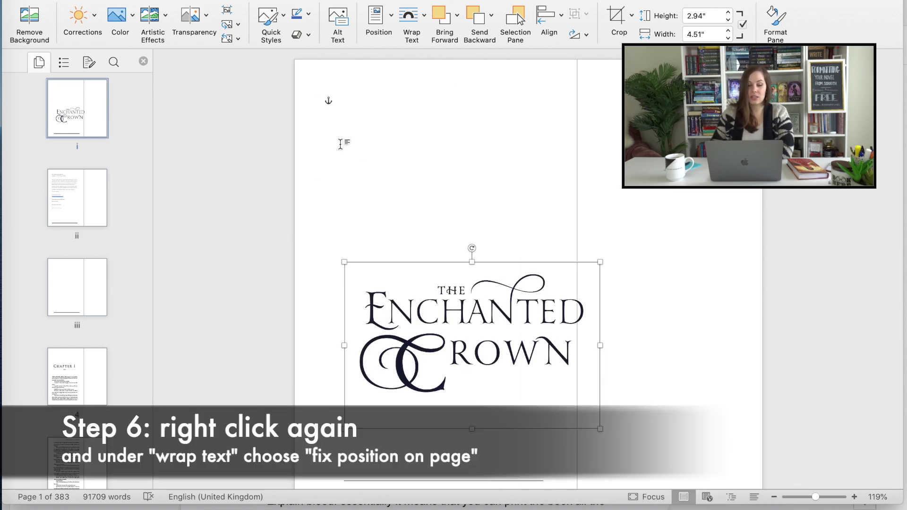
Reposition the title picture centrally in the upper half of the page and shrink it to about 4.17" by 2.72".
drag(411, 293, 304, 331)
drag(378, 380, 457, 253)
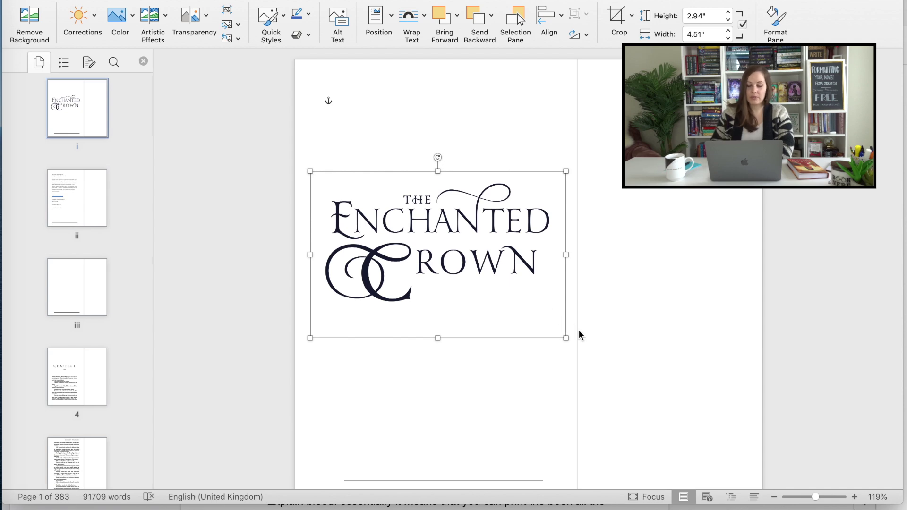
drag(566, 338, 545, 326)
drag(504, 285, 511, 293)
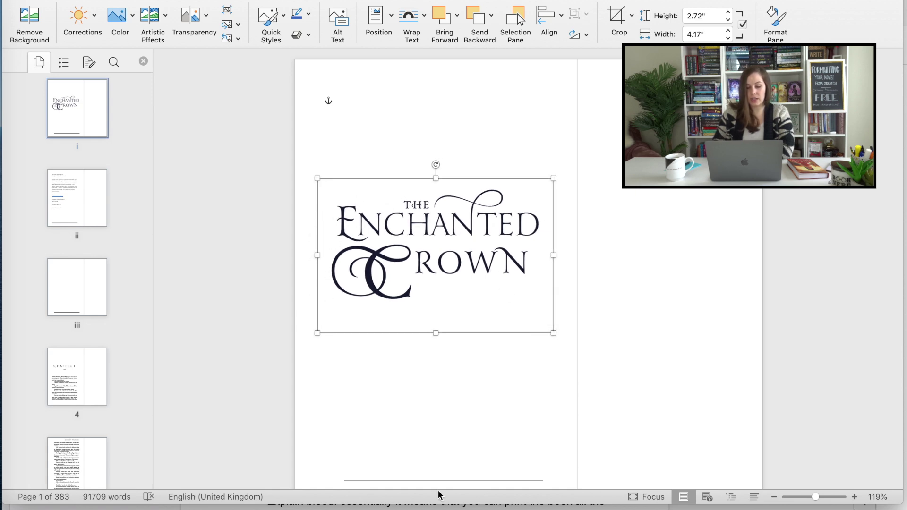
click(441, 433)
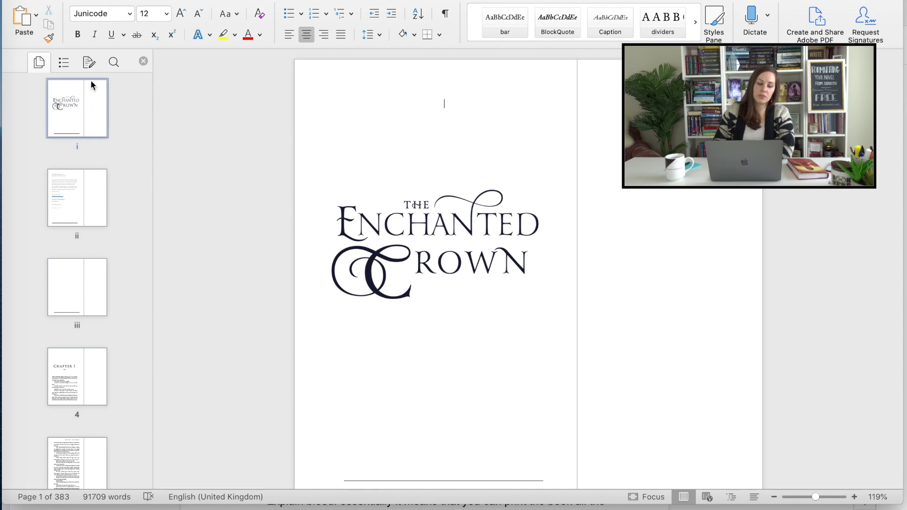
Shrink the title picture on the first page slightly from its lower corner in a multi-page overview.
drag(820, 497, 789, 497)
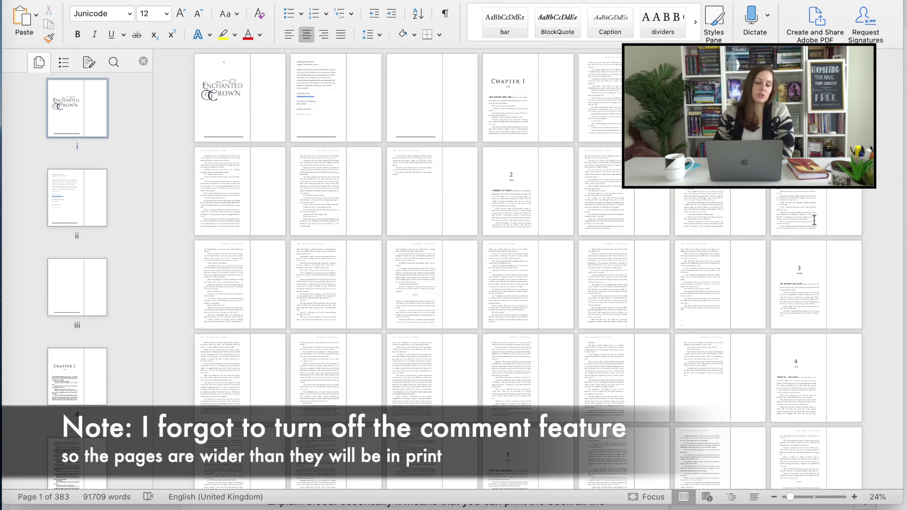
click(223, 93)
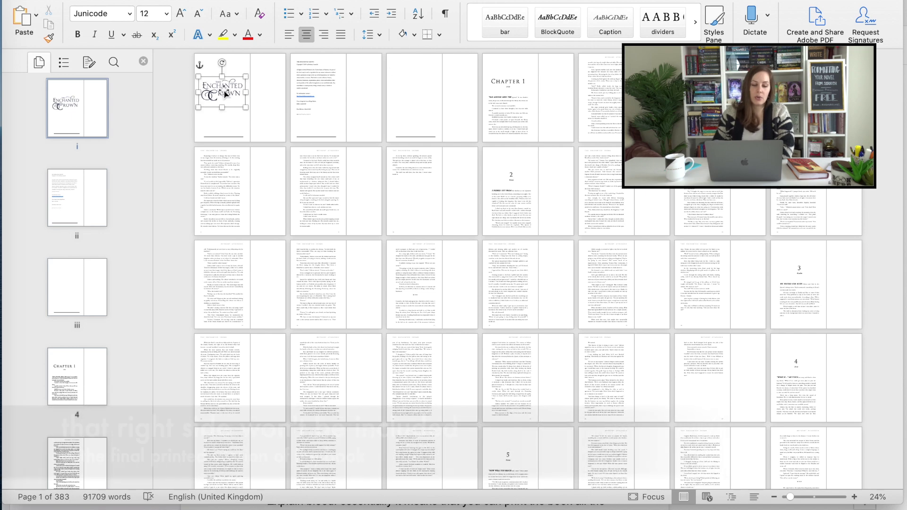
drag(201, 107, 208, 118)
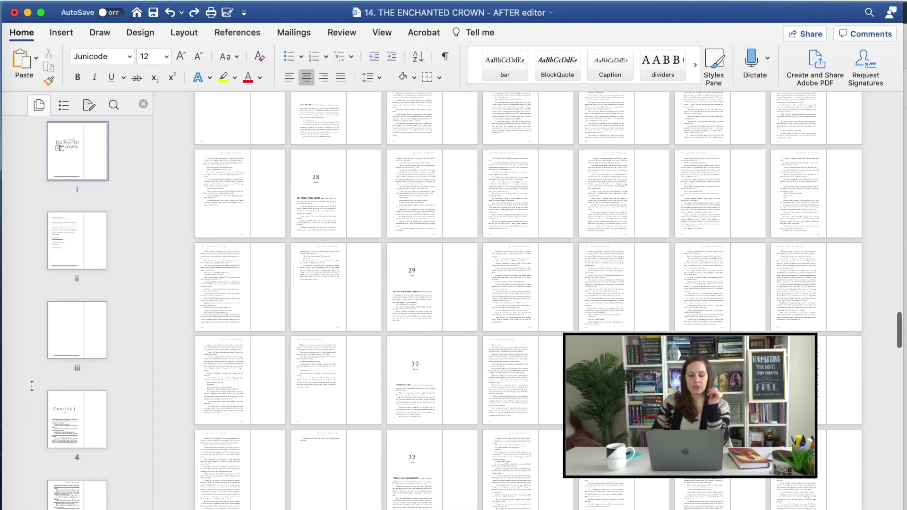
Insert a picture from a file in the back matter near the end of the book.
scroll(31, 386, down, 15)
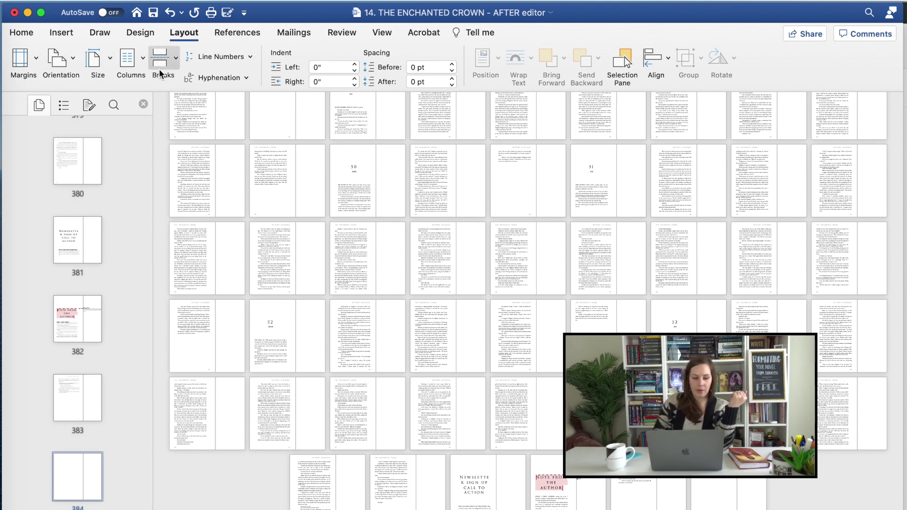
double_click(61, 34)
click(62, 34)
click(126, 60)
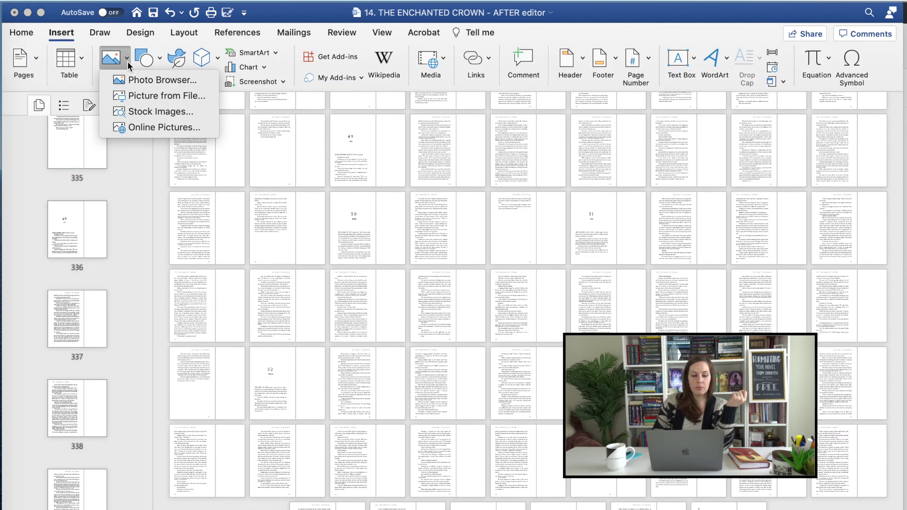
click(134, 96)
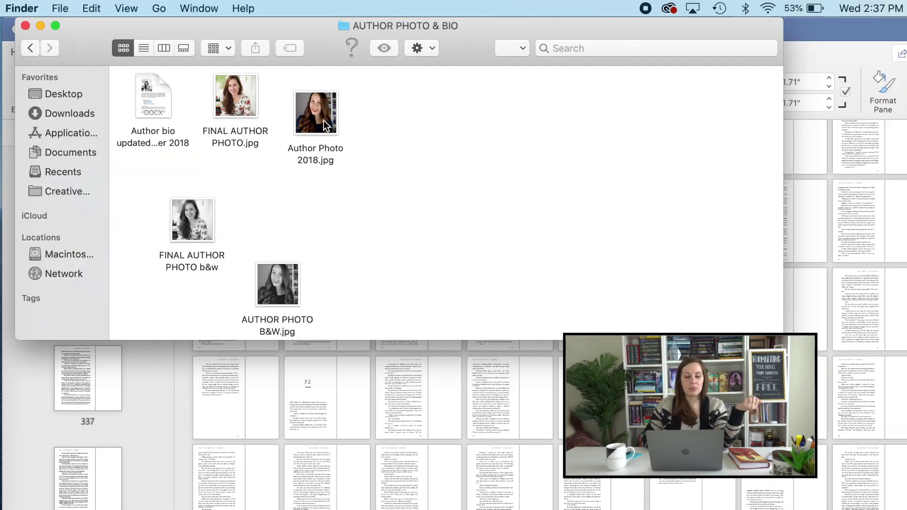
Open Author Photo 2018.jpg from the AUTHOR PHOTO & BIO folder in Preview and duplicate it.
double_click(324, 121)
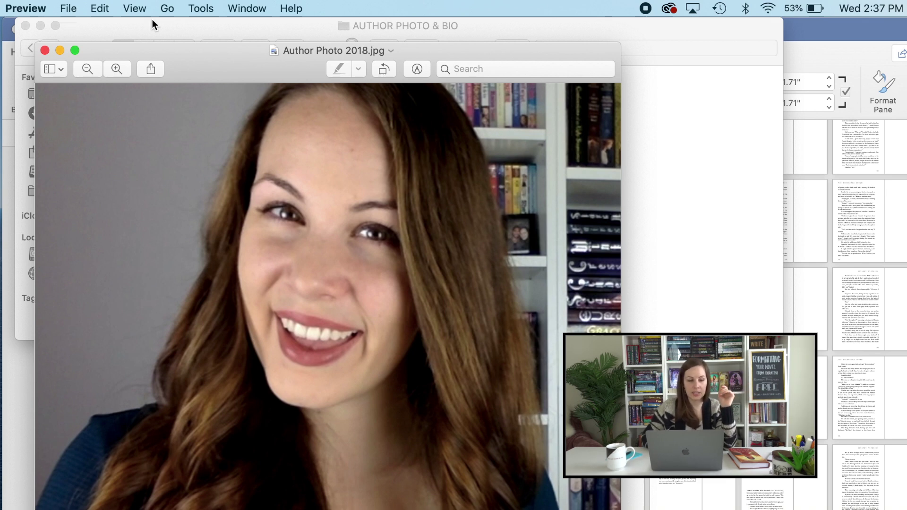
click(69, 8)
click(84, 120)
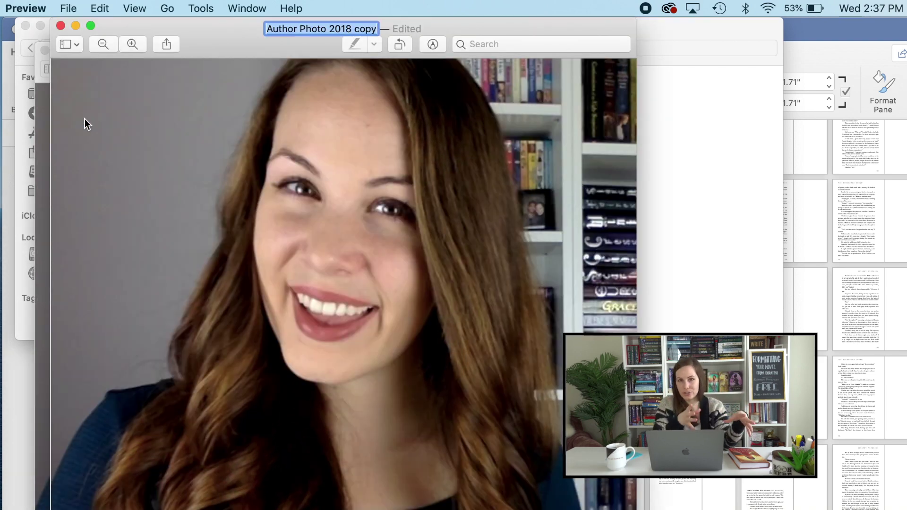
Turn the duplicated author photo black and white by reducing its saturation to the minimum in Adjust Color.
click(201, 9)
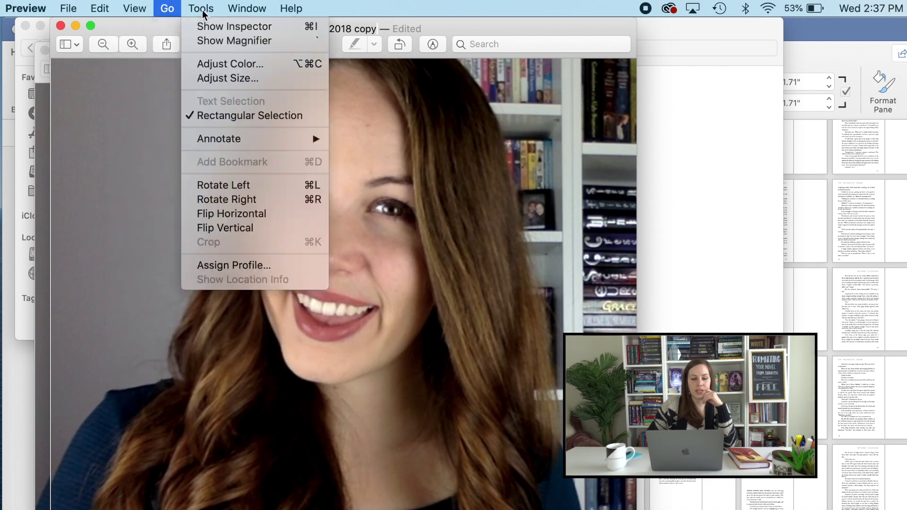
click(219, 67)
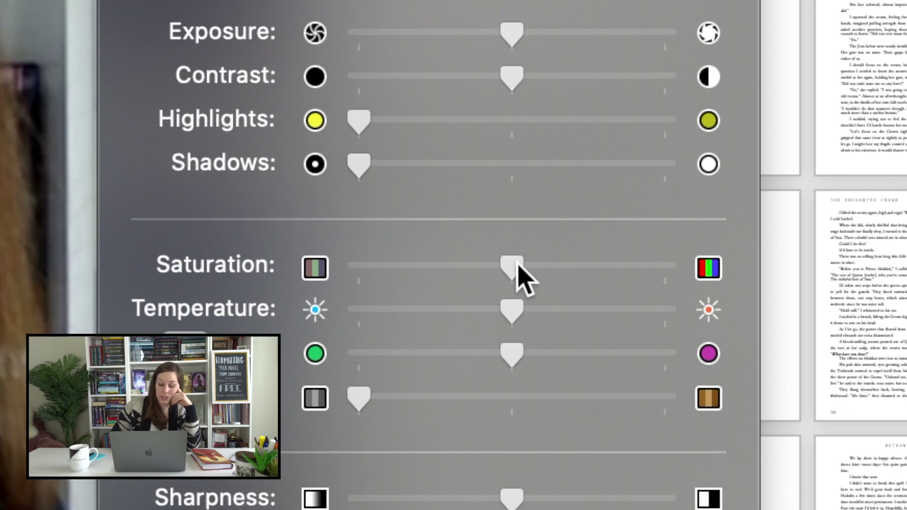
drag(517, 266, 351, 269)
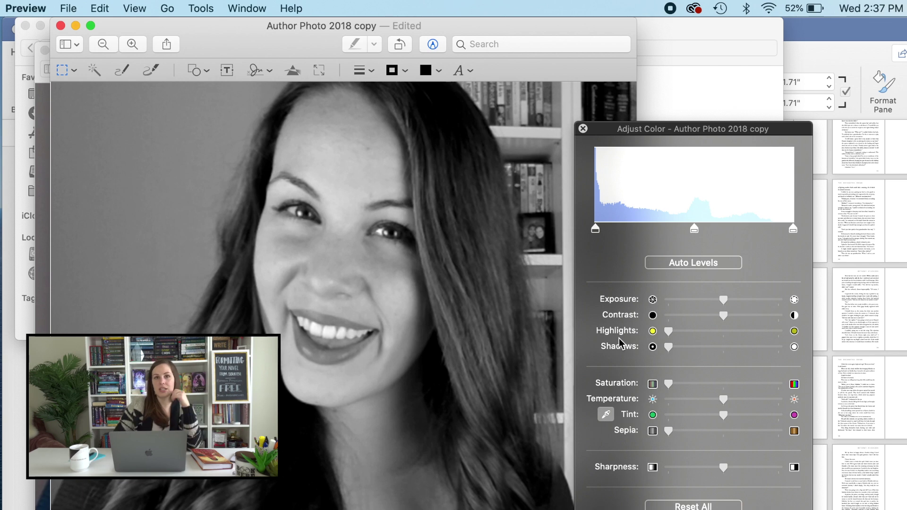
Close the edited photo copy and name it "black and white" for saving.
click(60, 25)
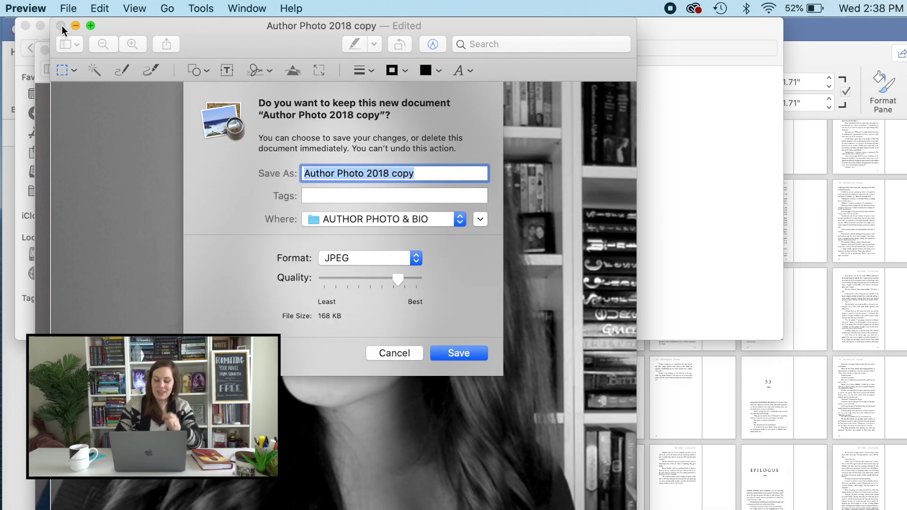
text(black and white)
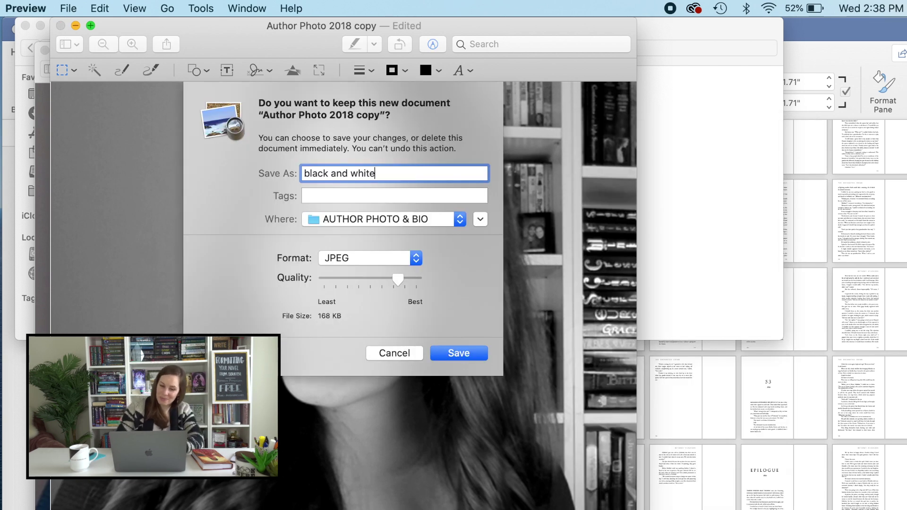